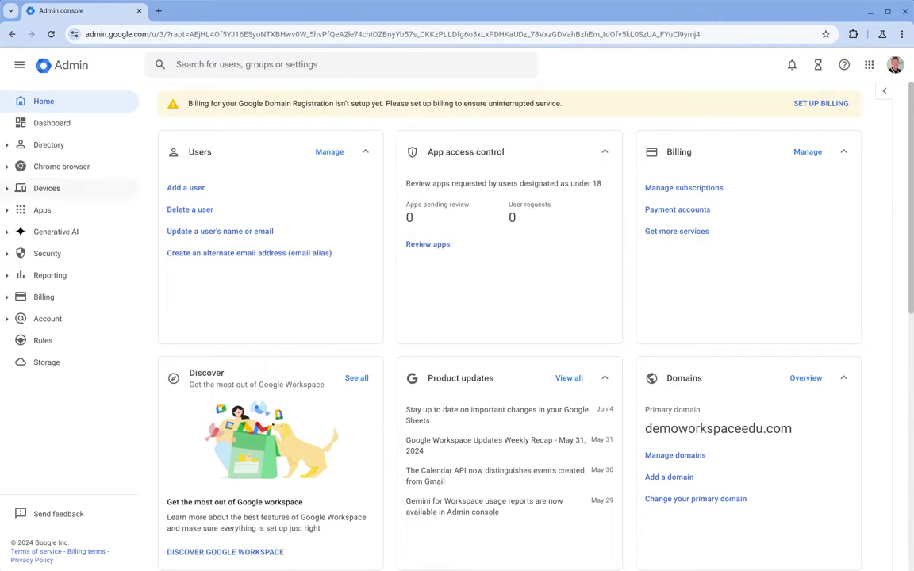
Go to Apps > Google Workspace > Gemini and open its service status settings.
{"action": "left_click", "coordinate": [42, 210]}
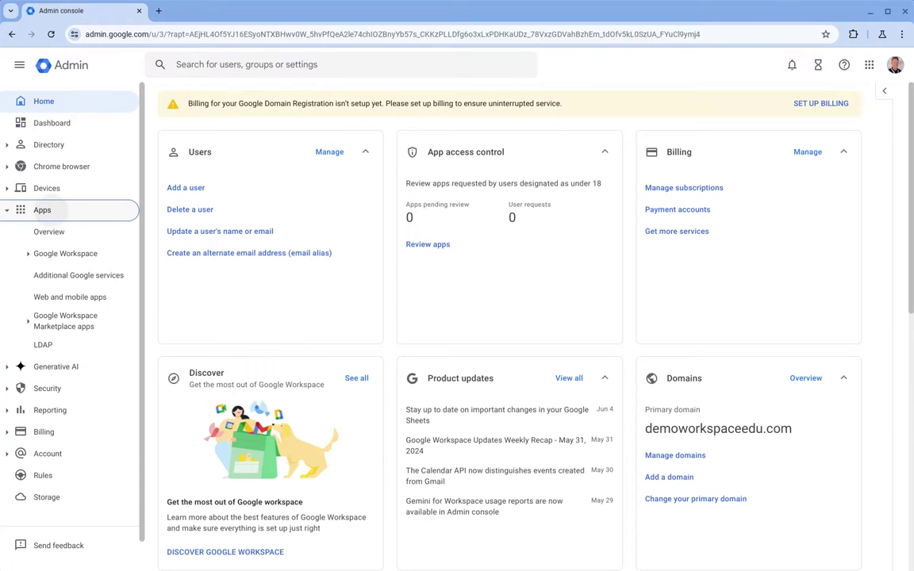
{"action": "left_click", "coordinate": [79, 254]}
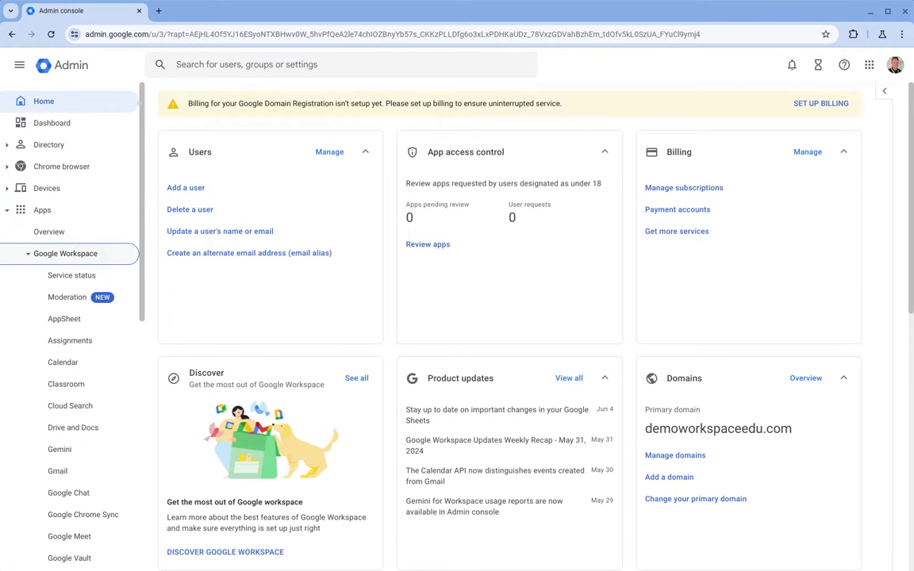
{"action": "scroll", "coordinate": [72, 270], "scroll_direction": "down", "scroll_amount": 1}
{"action": "left_click", "coordinate": [71, 423]}
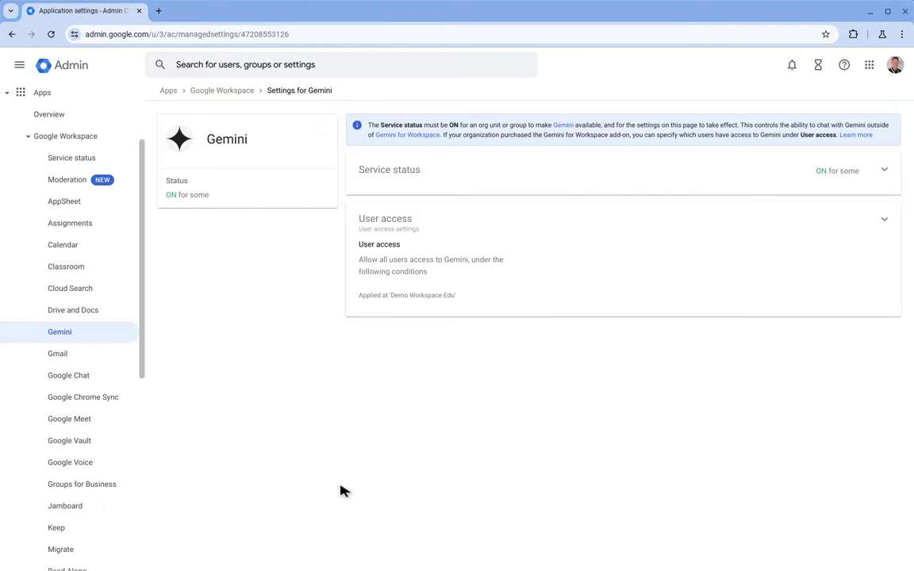
{"action": "left_click", "coordinate": [429, 175]}
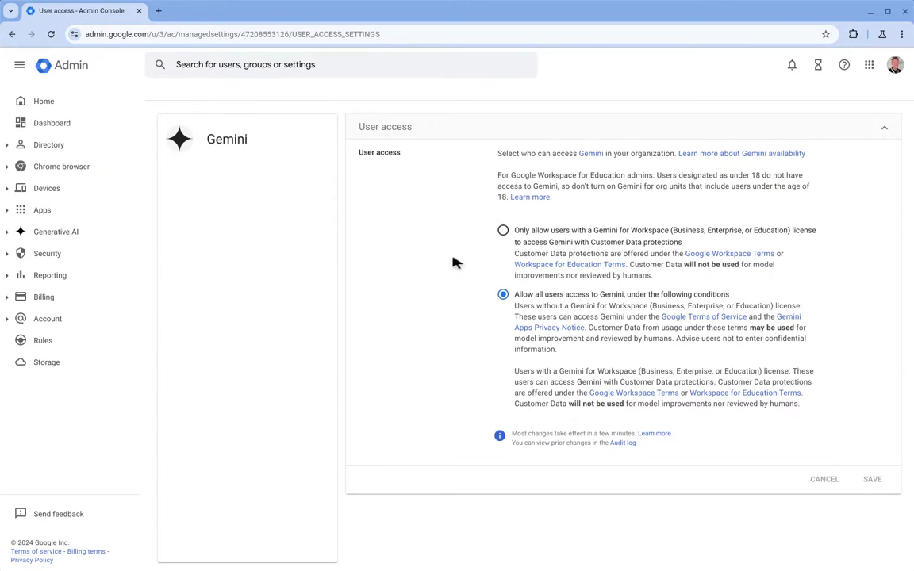
Try licence-only Gemini access, revert to allowing all users, and collapse Apps.
{"action": "left_click", "coordinate": [434, 262]}
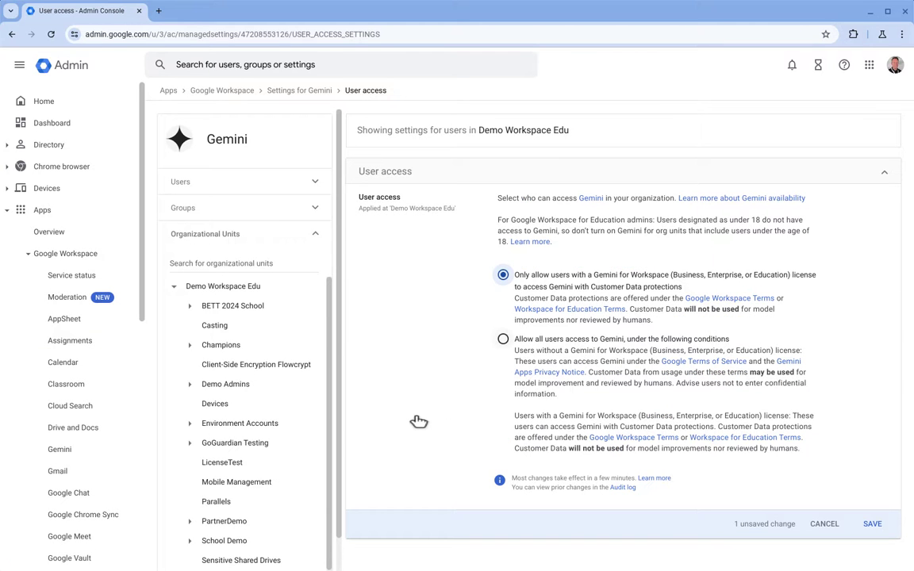
{"action": "key", "text": "Down"}
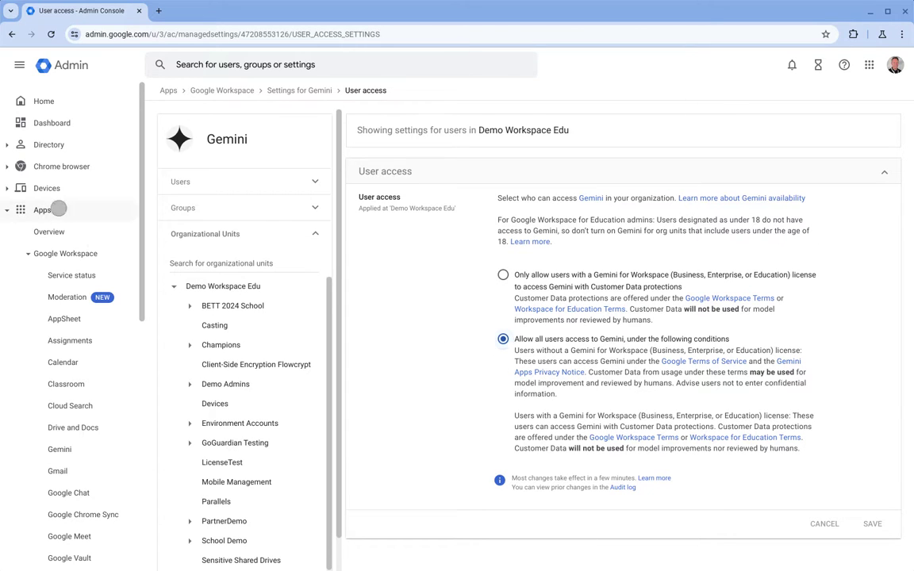
{"action": "left_click", "coordinate": [58, 209]}
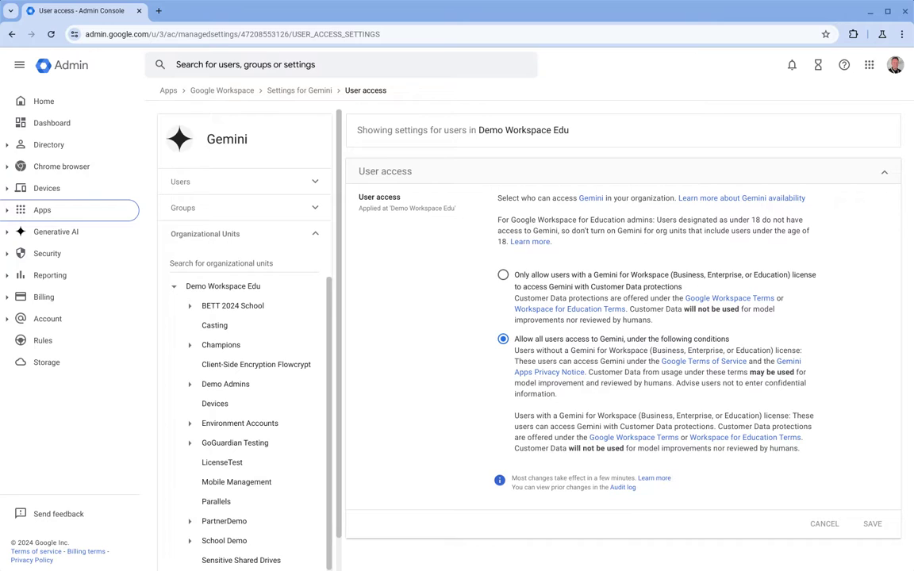
{"action": "left_click", "coordinate": [265, 58]}
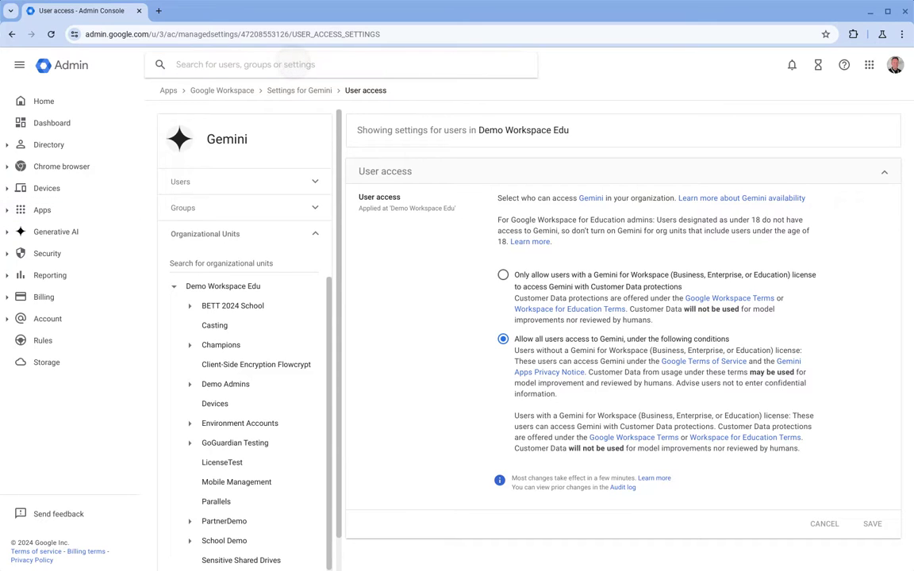
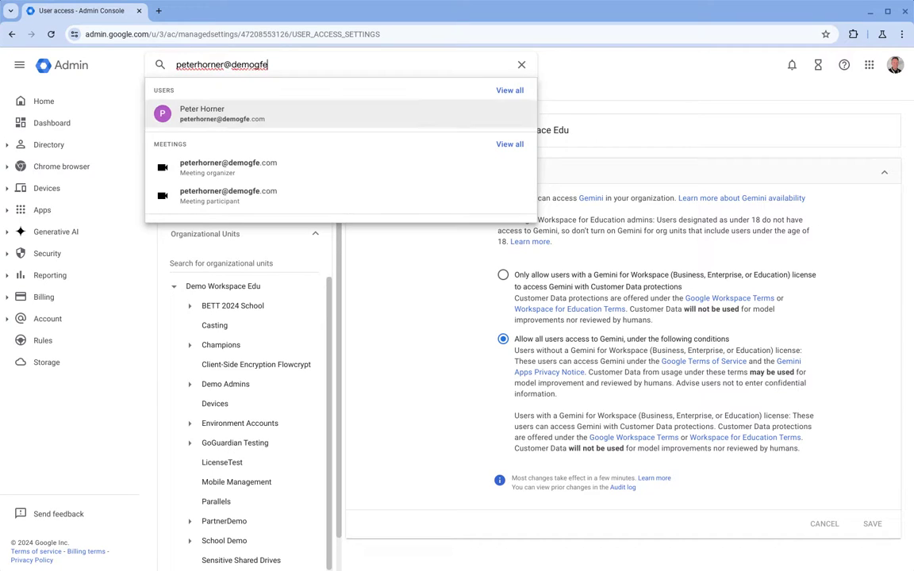
Search for the demo user by e-mail address and open that user's licence details.
{"action": "left_click", "coordinate": [238, 111]}
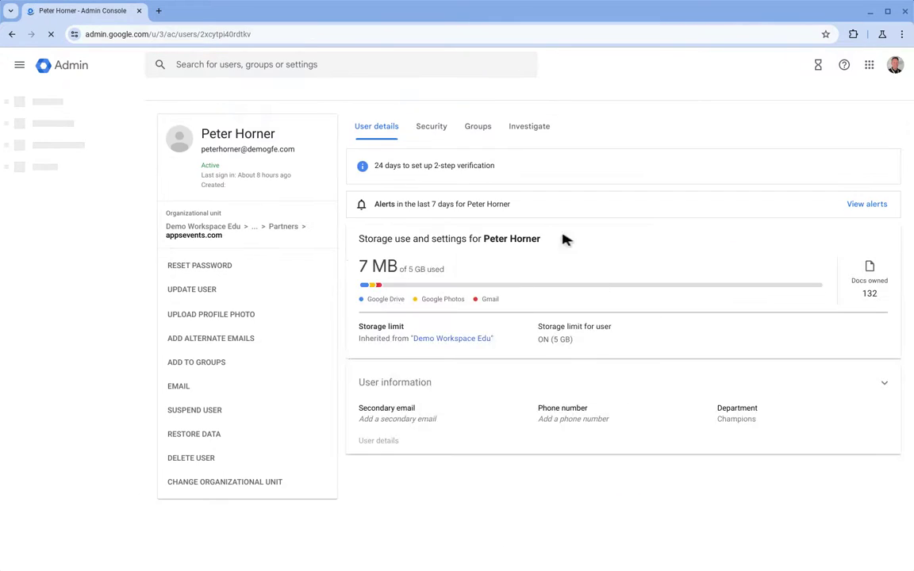
{"action": "scroll", "coordinate": [467, 259], "scroll_direction": "down", "scroll_amount": 5}
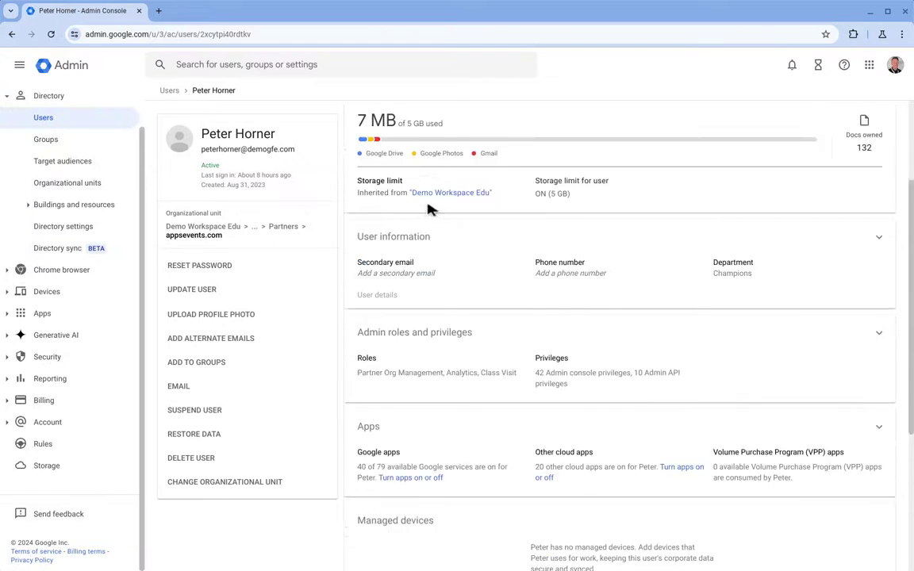
{"action": "left_click", "coordinate": [373, 385]}
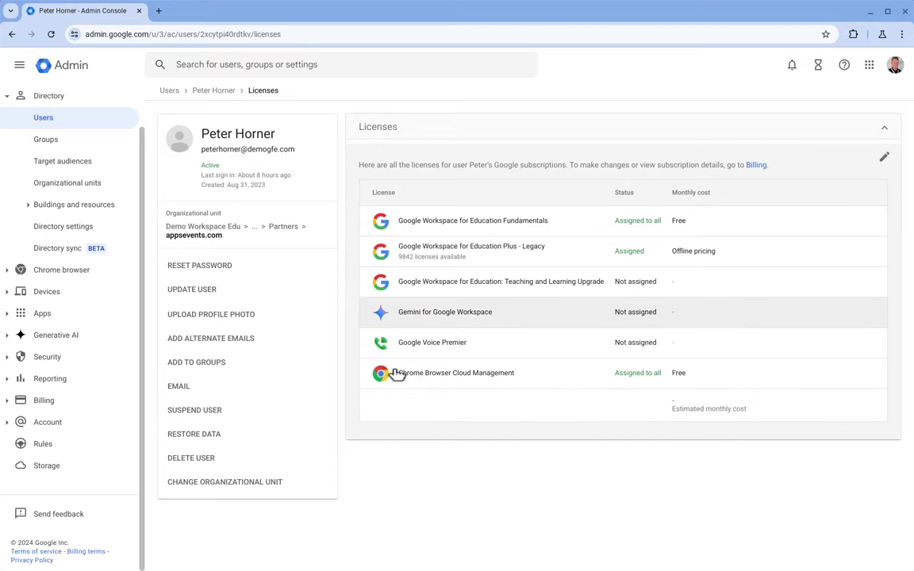
Edit the user's licences, set Gemini Education Premium to Assigned, and save.
{"action": "left_click", "coordinate": [456, 312]}
{"action": "left_click", "coordinate": [500, 313]}
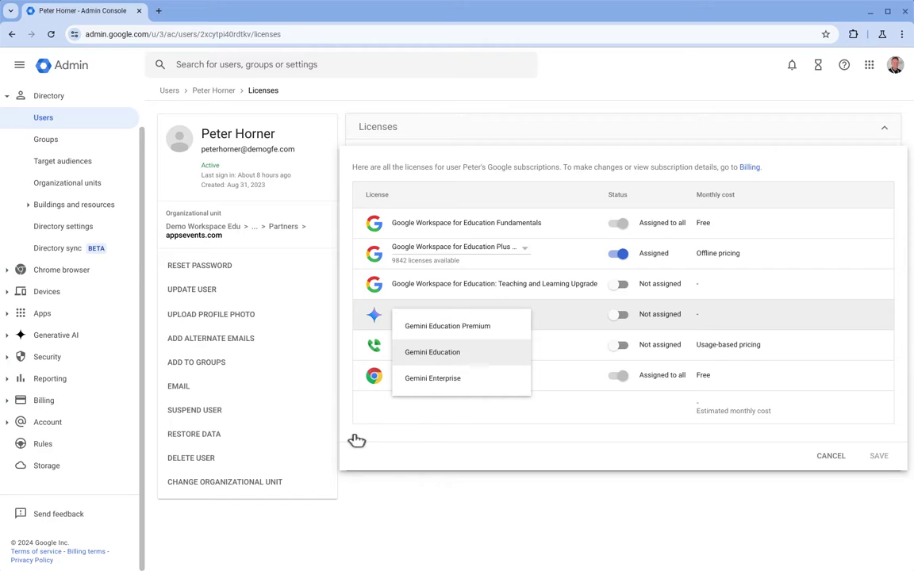
{"action": "key", "text": "Return"}
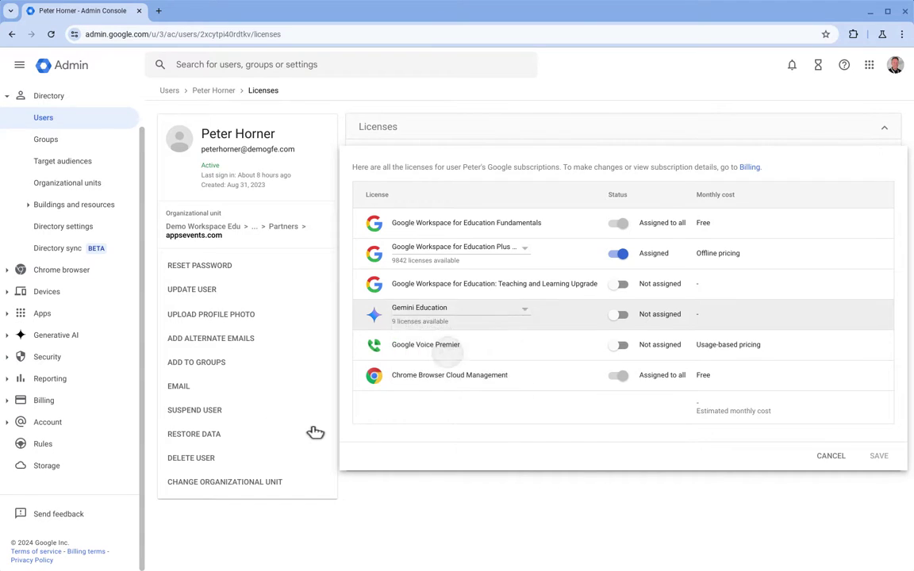
{"action": "key", "text": "Return"}
{"action": "key", "text": "Up"}
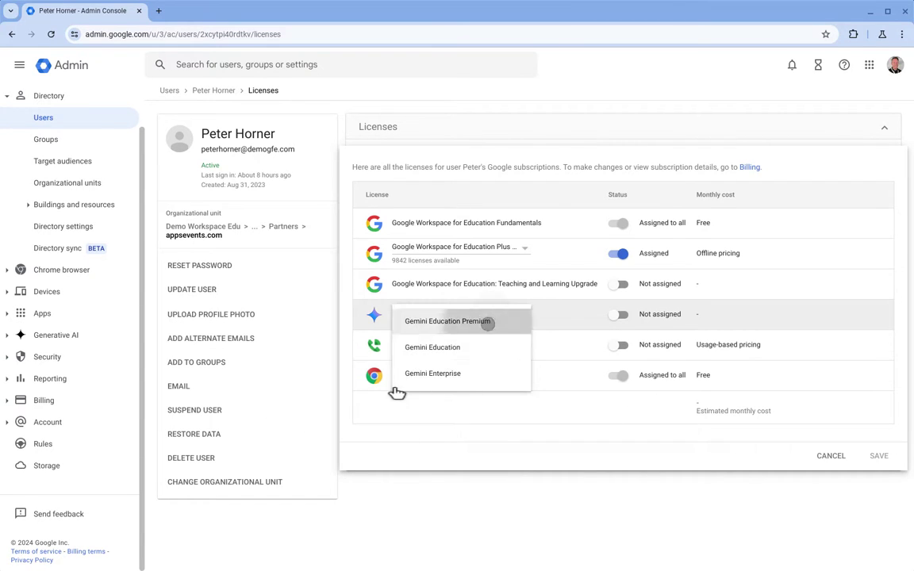
{"action": "key", "text": "Return"}
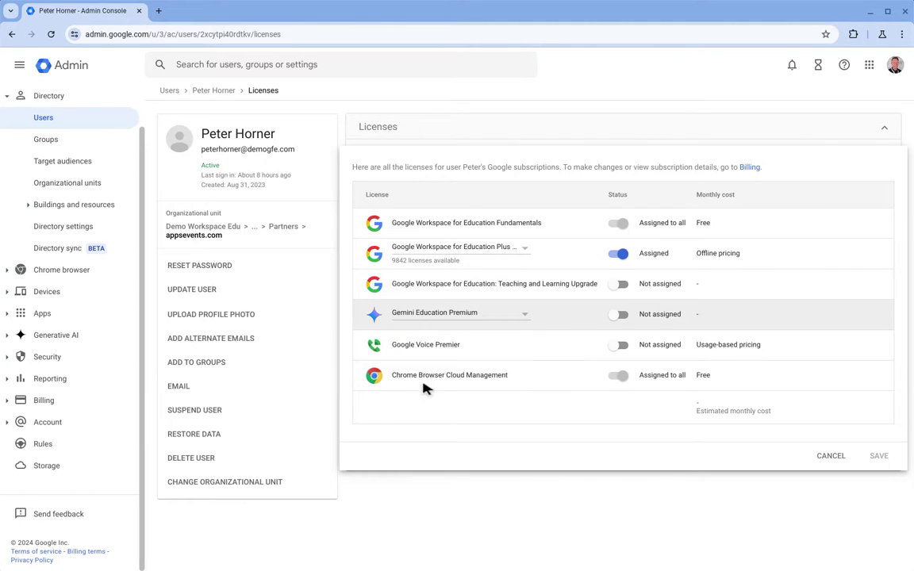
{"action": "key", "text": "Tab"}
{"action": "key", "text": "shift+Tab"}
{"action": "key", "text": "space"}
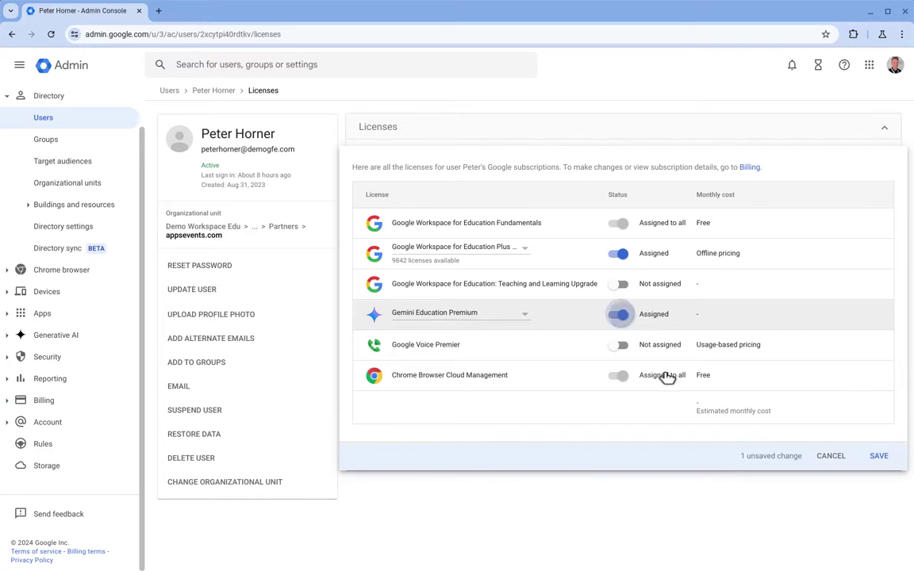
{"action": "key", "text": "Return"}
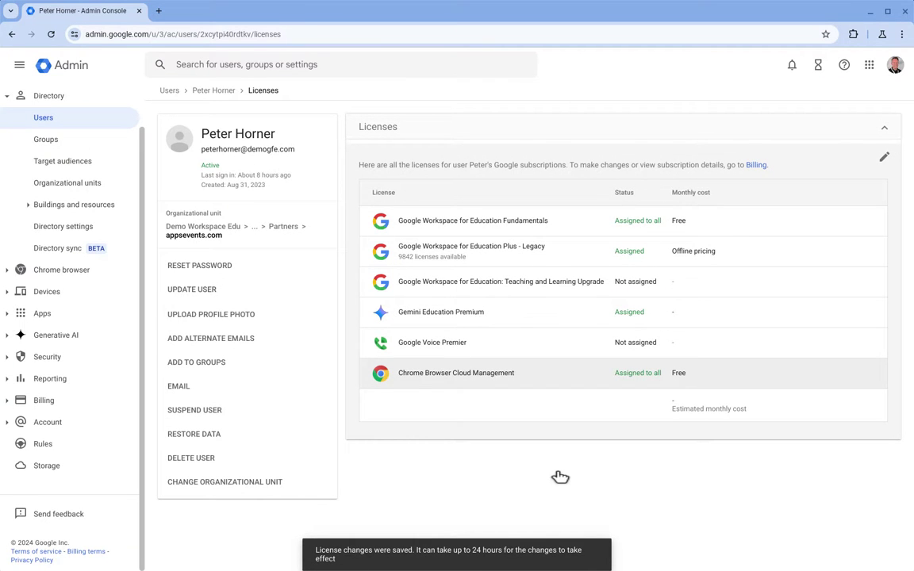
Open the Gemini Education Premium subscription's licensing settings under Billing > Subscriptions.
{"action": "left_click", "coordinate": [44, 400]}
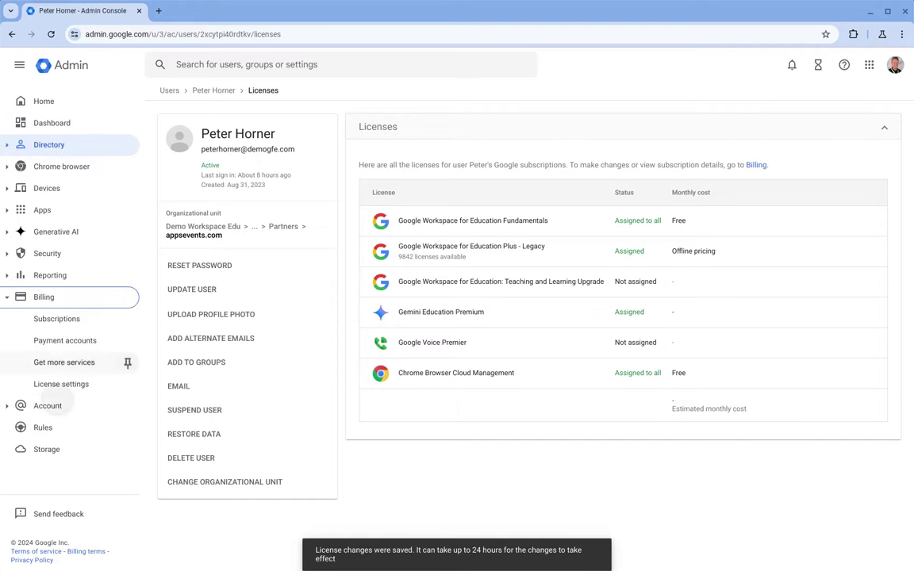
{"action": "left_click", "coordinate": [57, 318]}
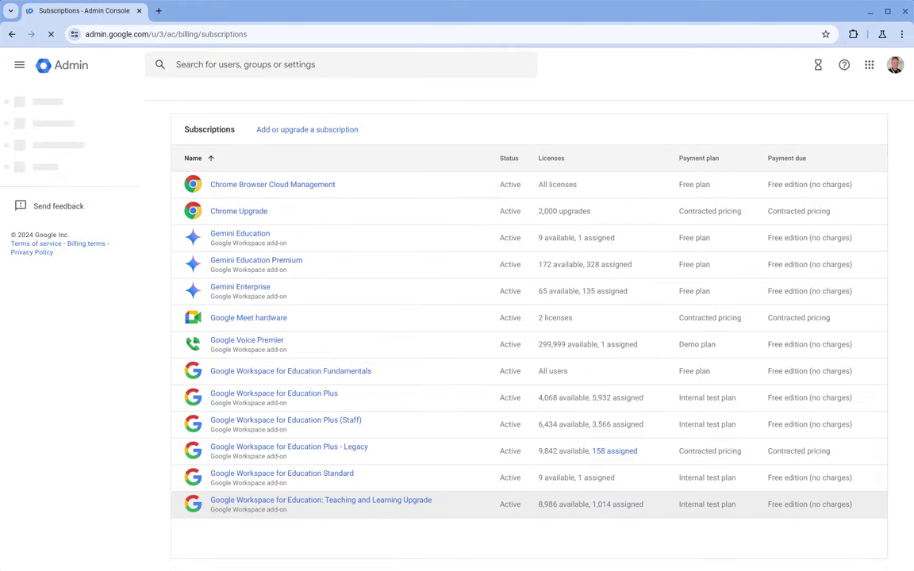
{"action": "left_click", "coordinate": [270, 264]}
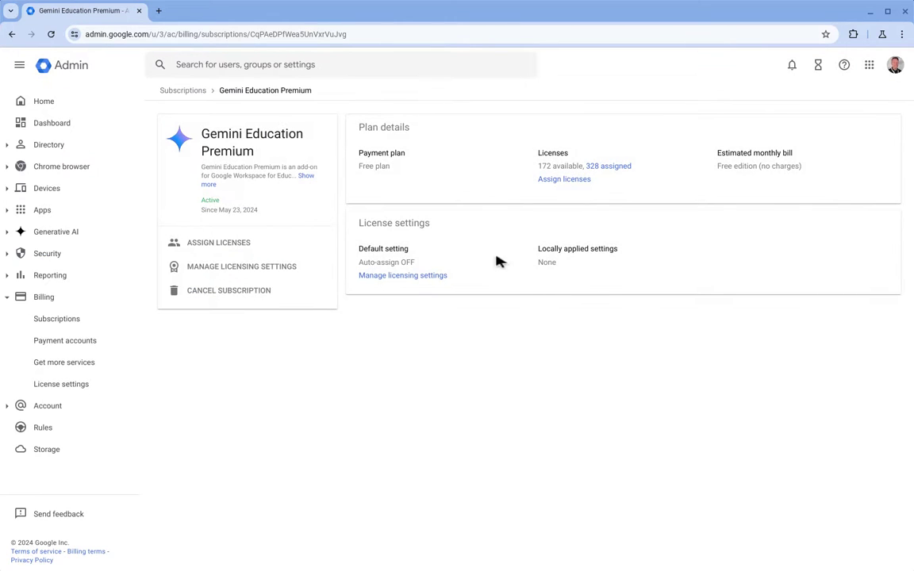
{"action": "left_click", "coordinate": [402, 274]}
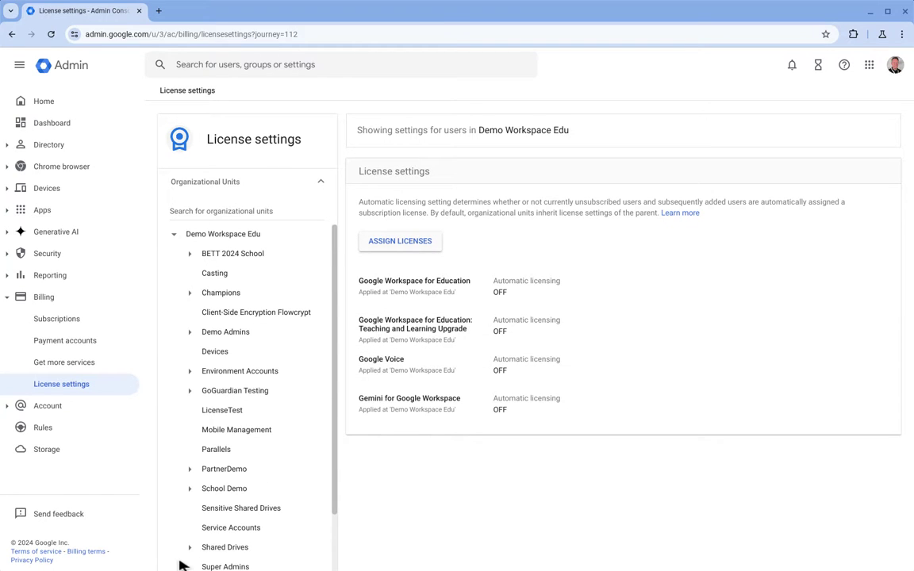
Collapse Billing and open the Generative AI > Gemini reports page.
{"action": "left_click", "coordinate": [47, 297]}
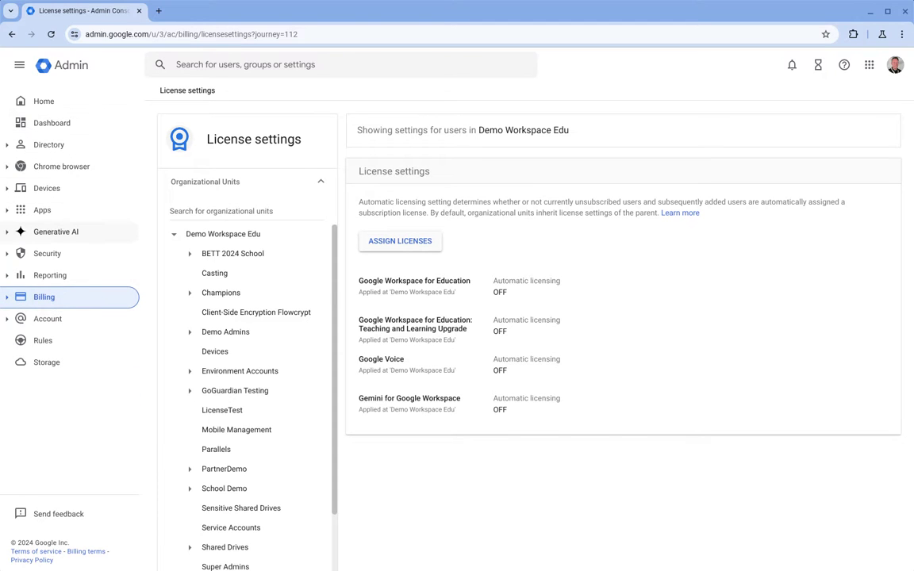
{"action": "left_click", "coordinate": [55, 232]}
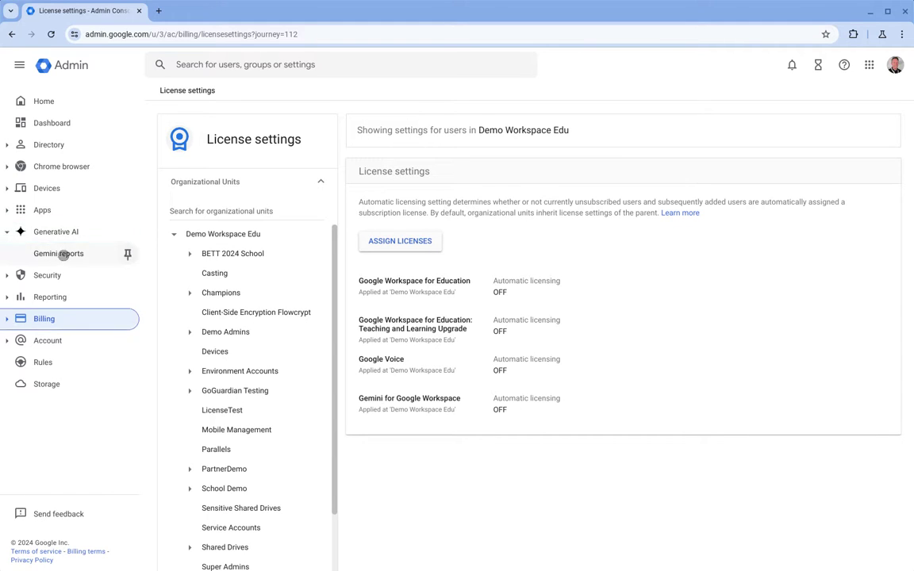
{"action": "left_click", "coordinate": [60, 253]}
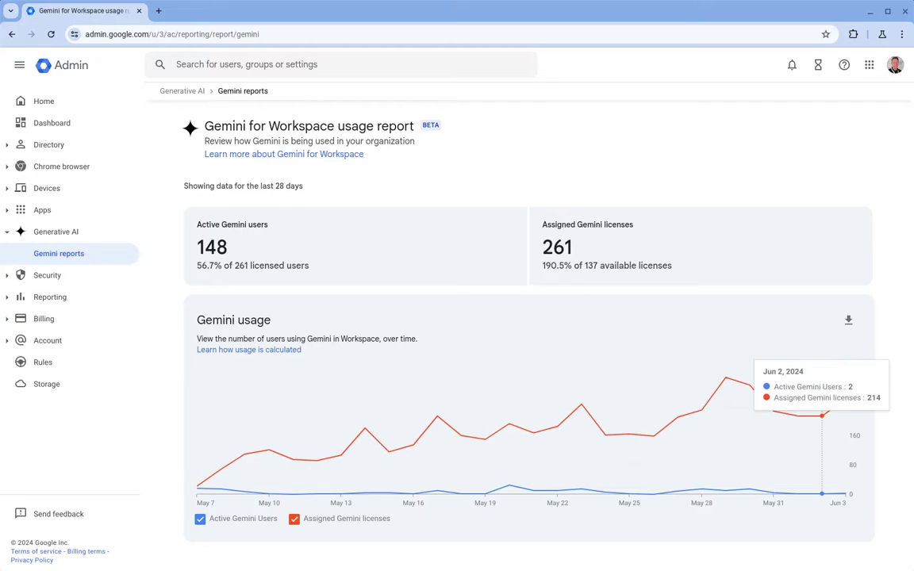
Inspect daily values on the Gemini usage chart, then expand Directory.
{"action": "mouse_move", "coordinate": [774, 460]}
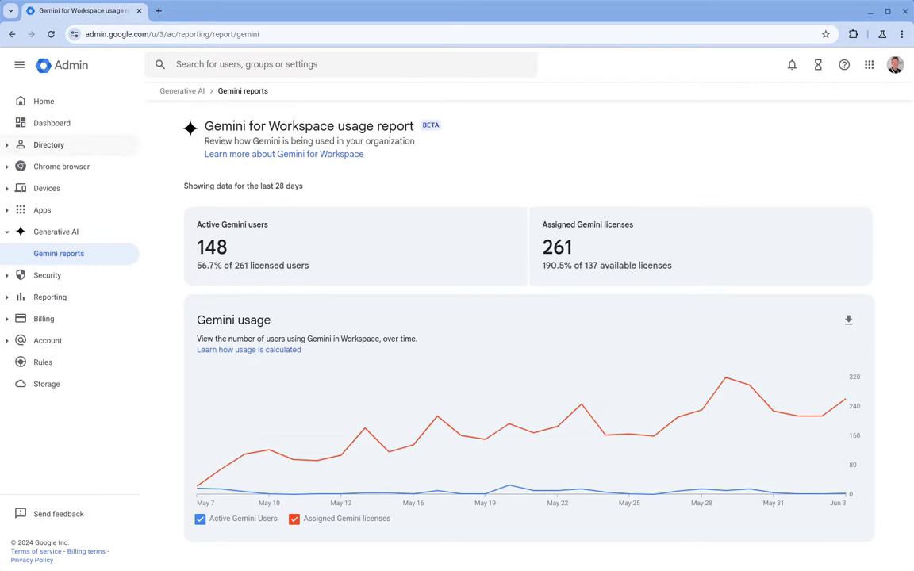
{"action": "left_click", "coordinate": [50, 146]}
Filter the Users list to the appsevents.com organizational unit.
{"action": "left_click", "coordinate": [126, 168]}
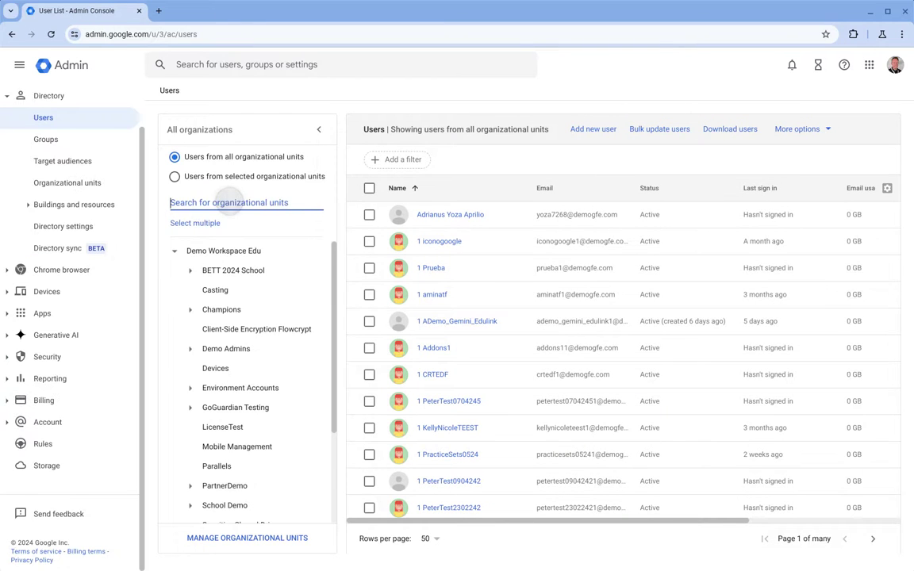
{"action": "type", "text": "appsevents"}
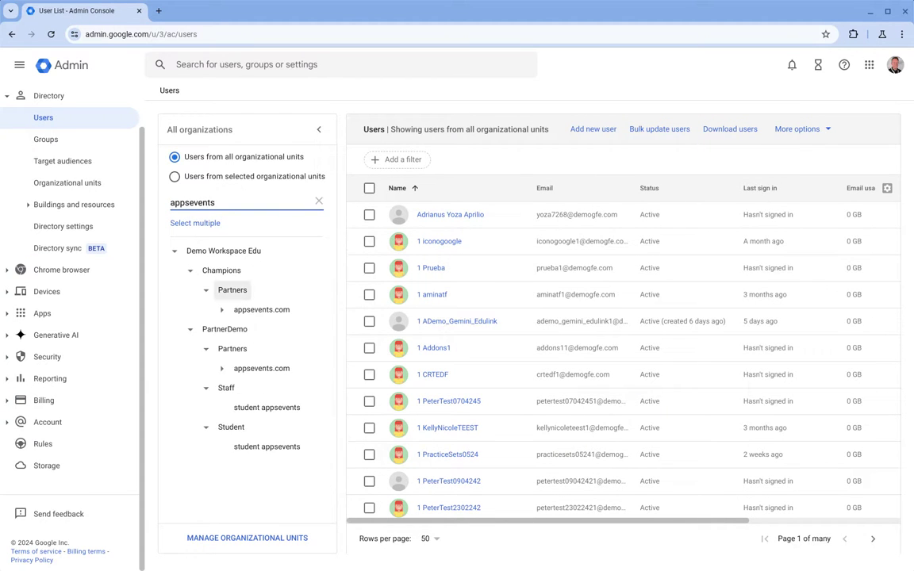
{"action": "left_click", "coordinate": [262, 310]}
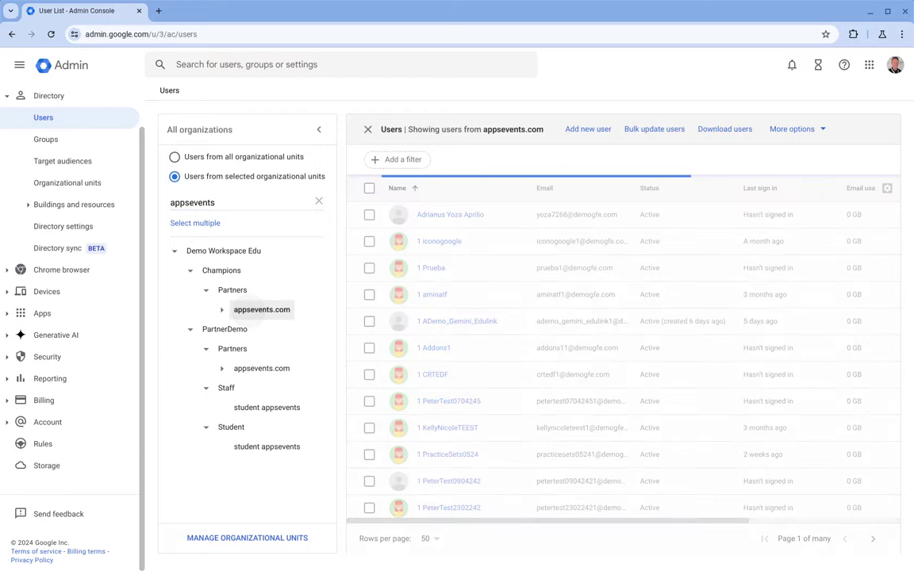
{"action": "left_click_drag", "start_coordinate": [632, 521], "coordinate": [786, 521]}
Add the Gemini limit status and Gemini last usage columns and save the layout.
{"action": "left_click", "coordinate": [887, 188]}
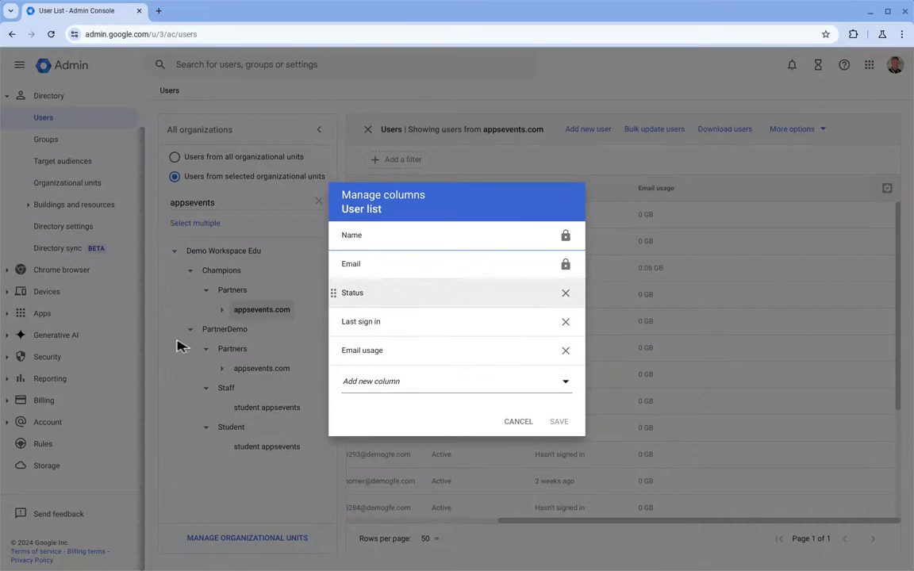
{"action": "left_click", "coordinate": [444, 384]}
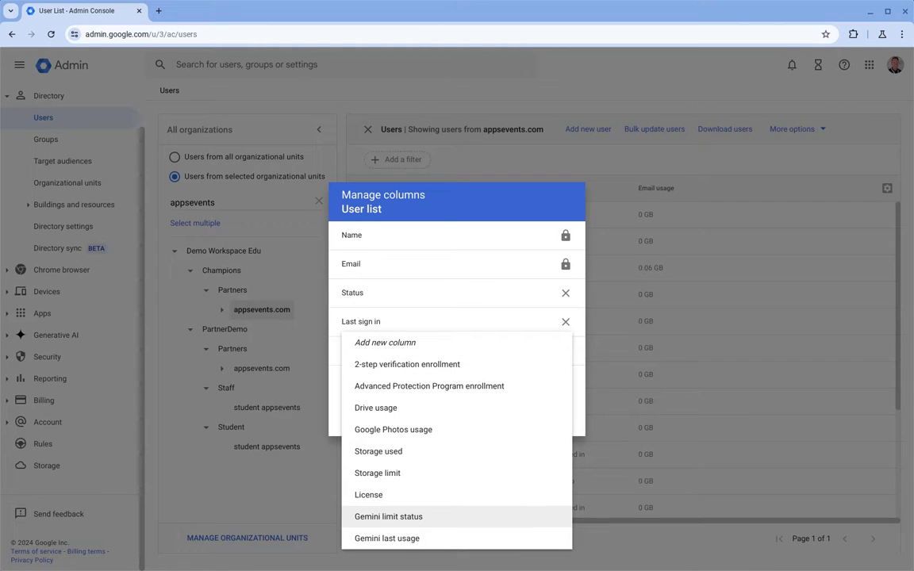
{"action": "left_click", "coordinate": [388, 516]}
{"action": "left_click", "coordinate": [407, 400]}
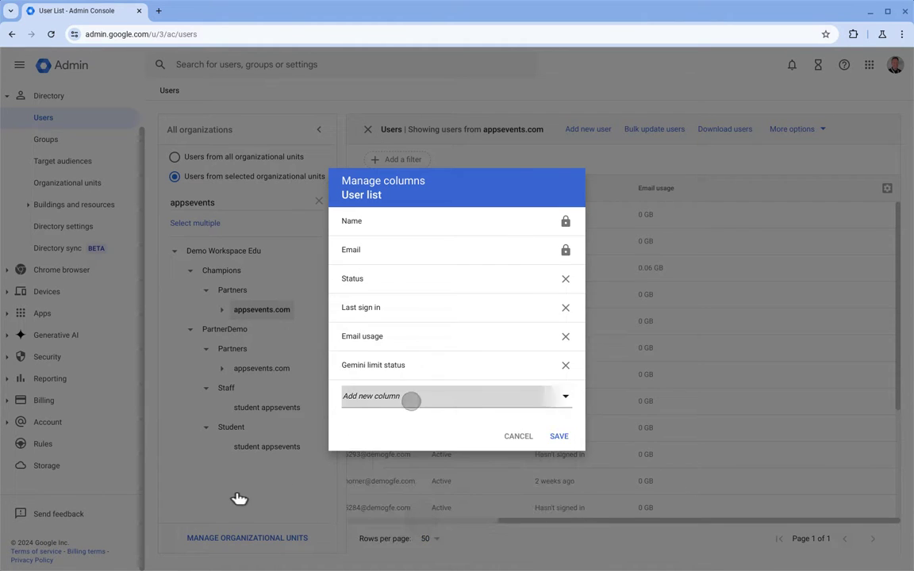
{"action": "left_click", "coordinate": [408, 537]}
{"action": "left_click", "coordinate": [559, 450]}
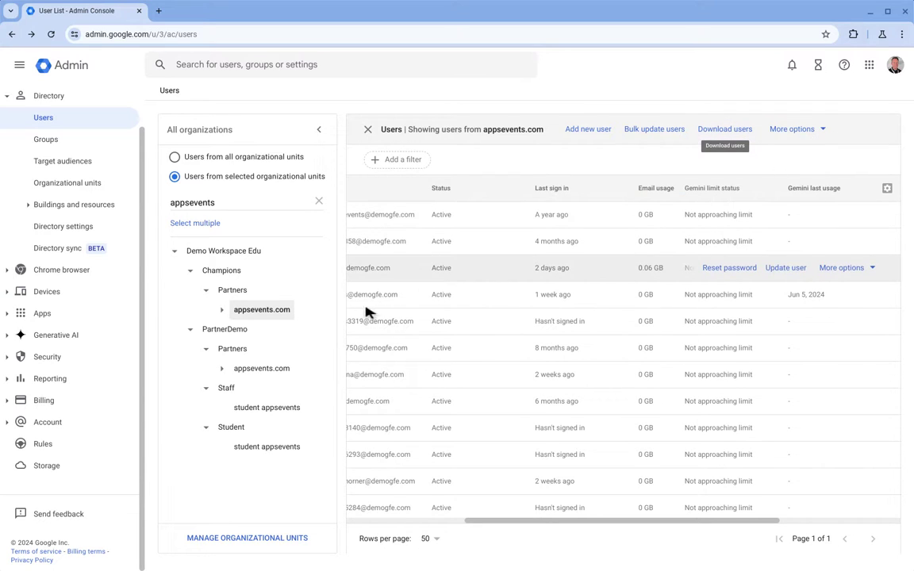
{"action": "scroll", "coordinate": [119, 183], "scroll_direction": "up", "scroll_amount": 1}
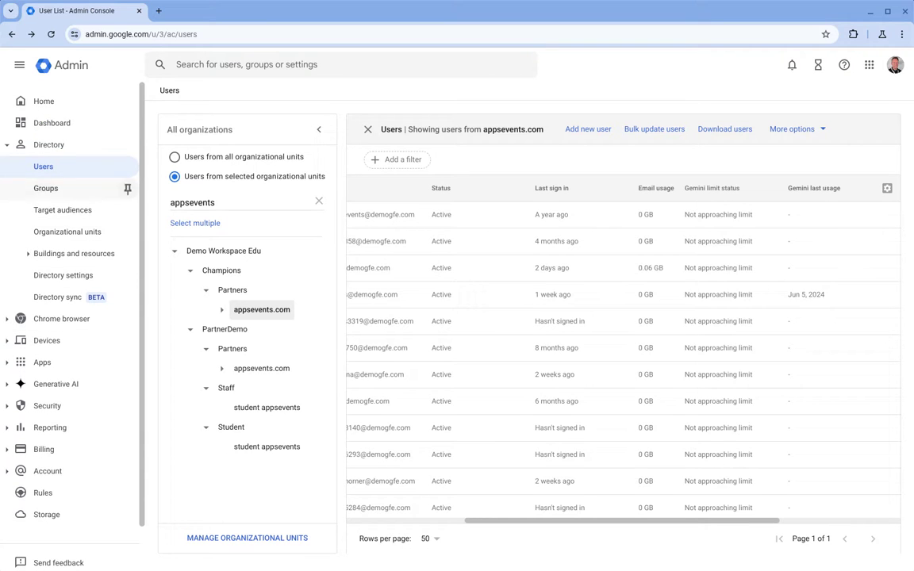
Return to the Admin console Home dashboard.
{"action": "left_click", "coordinate": [44, 101]}
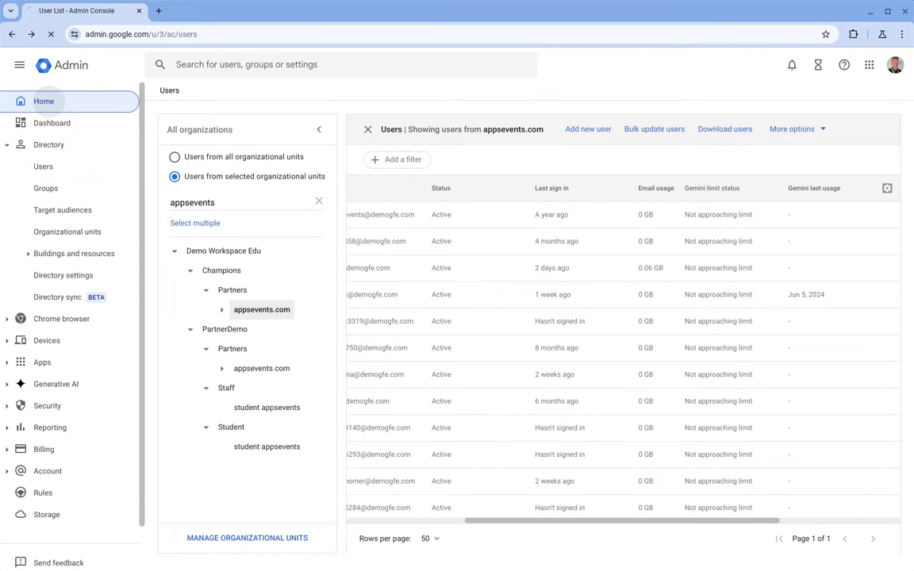